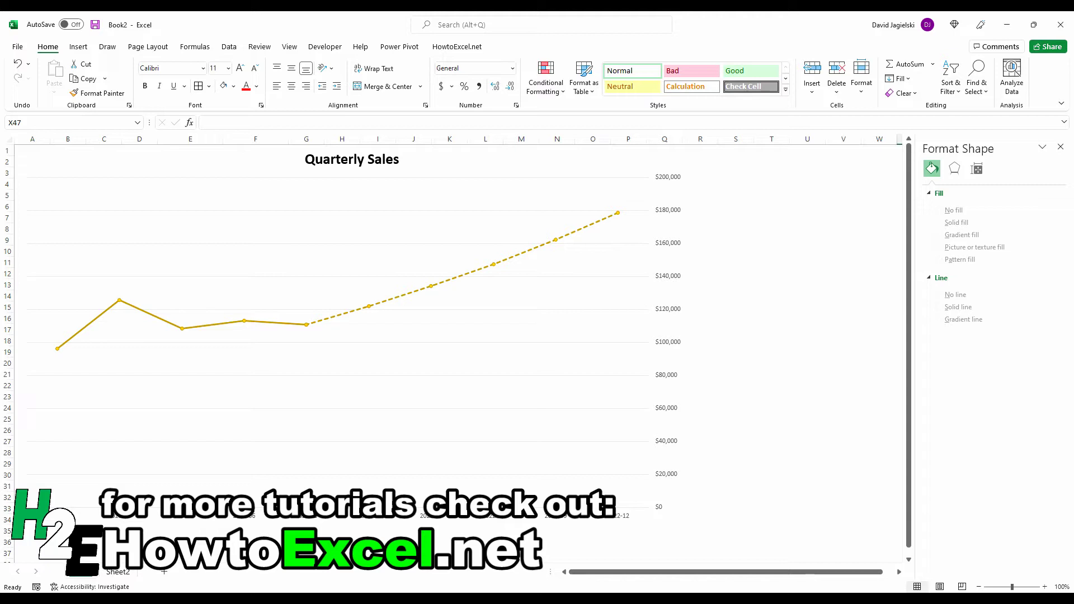
Switch to Sheet2 to view the table of quarterly dates and sales figures
click(114, 572)
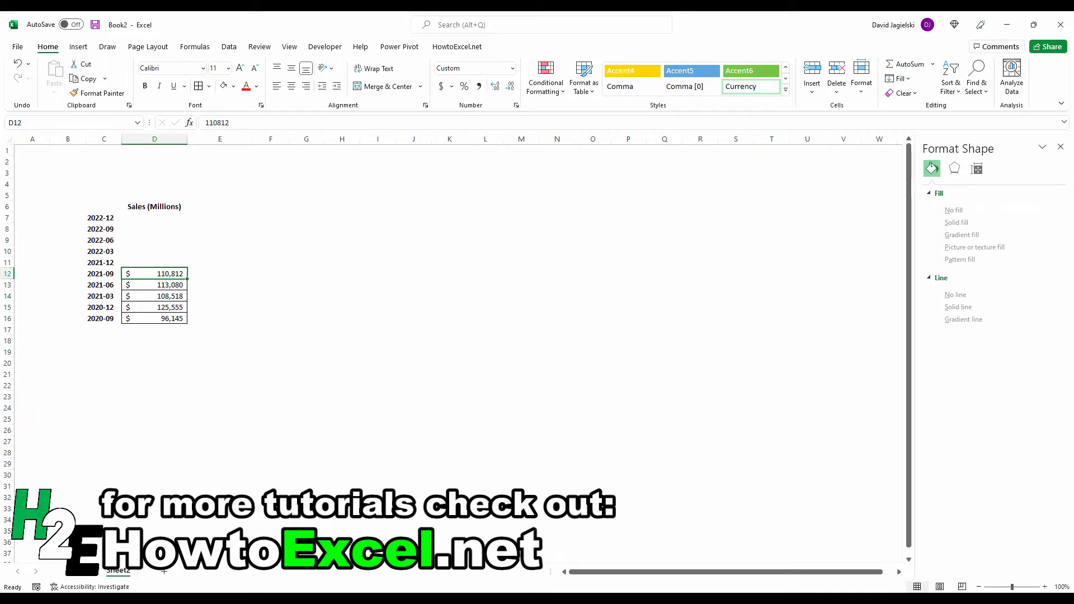
Head column E 'Forecasted Values' and enter the first forecast =D12*1.1 in E11
click(204, 209)
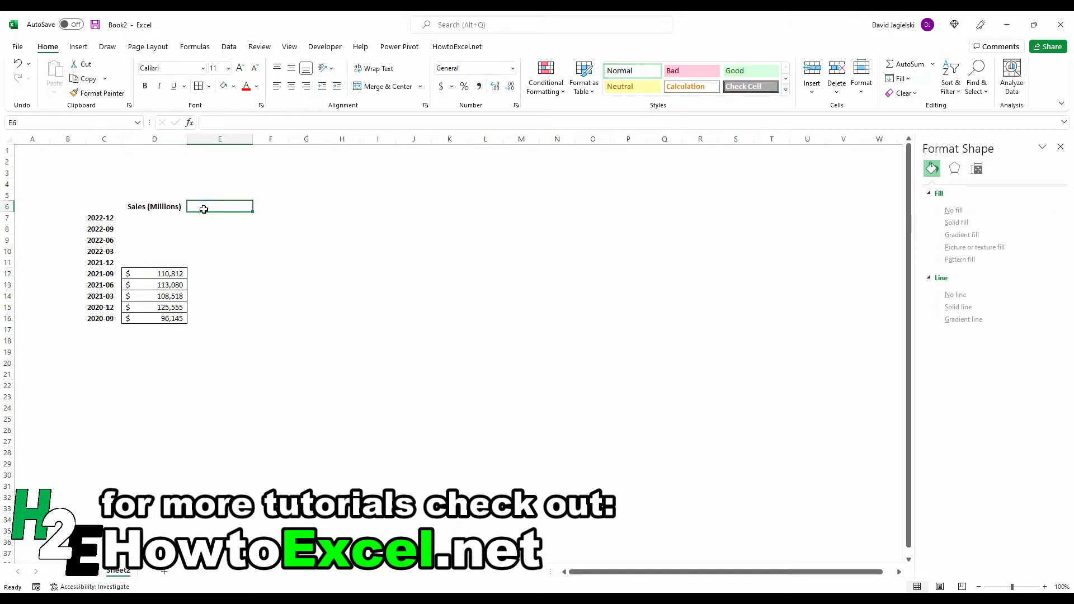
text(Forecasted V)
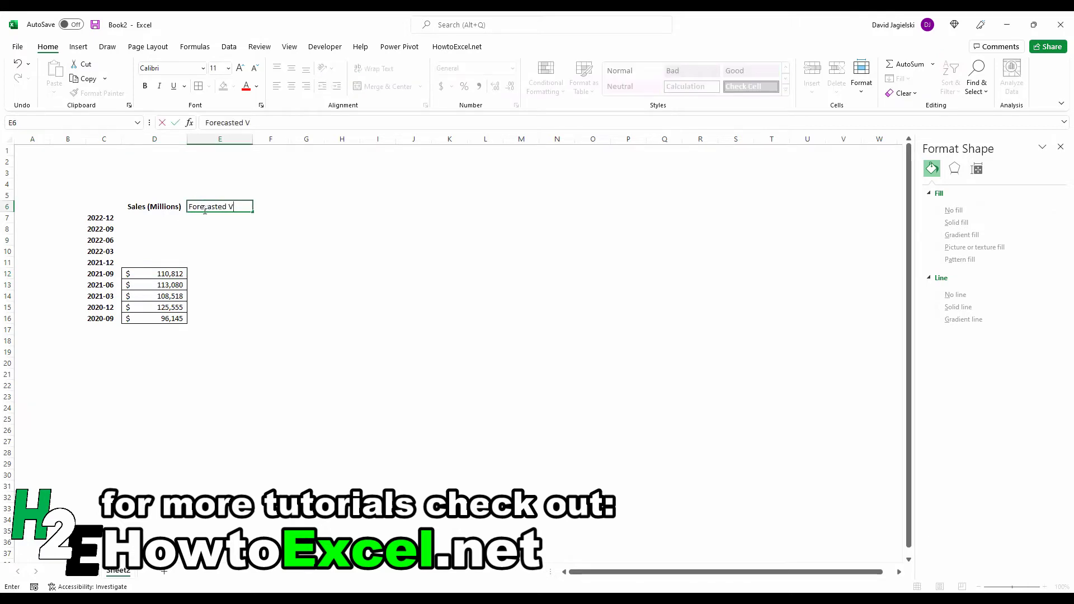
text(alues)
key(Return)
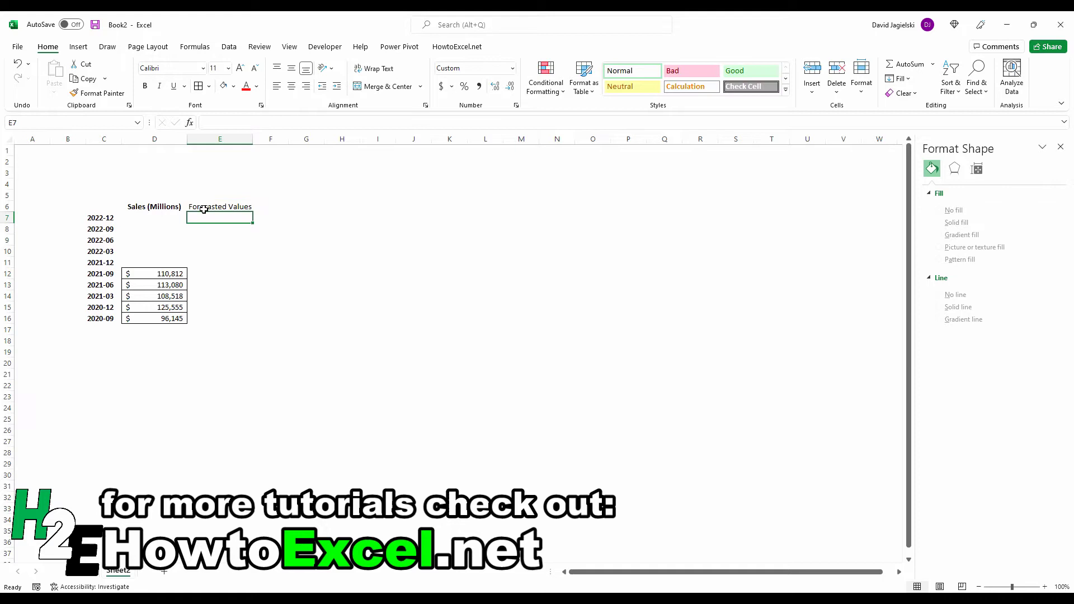
key(Down)
key(Down)
key(Down)
key(Down)
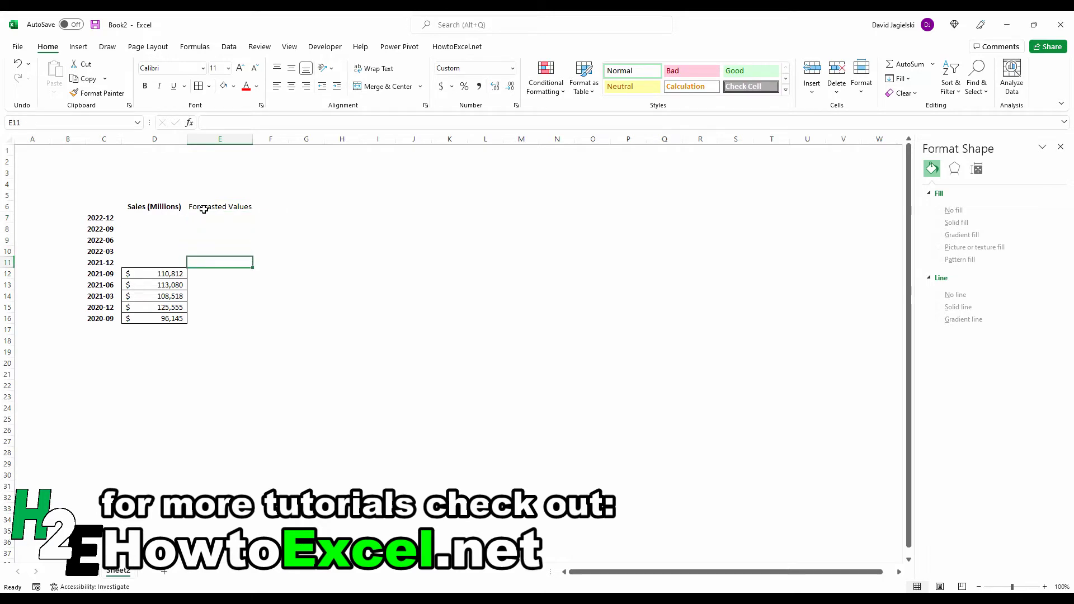
text(=D12)
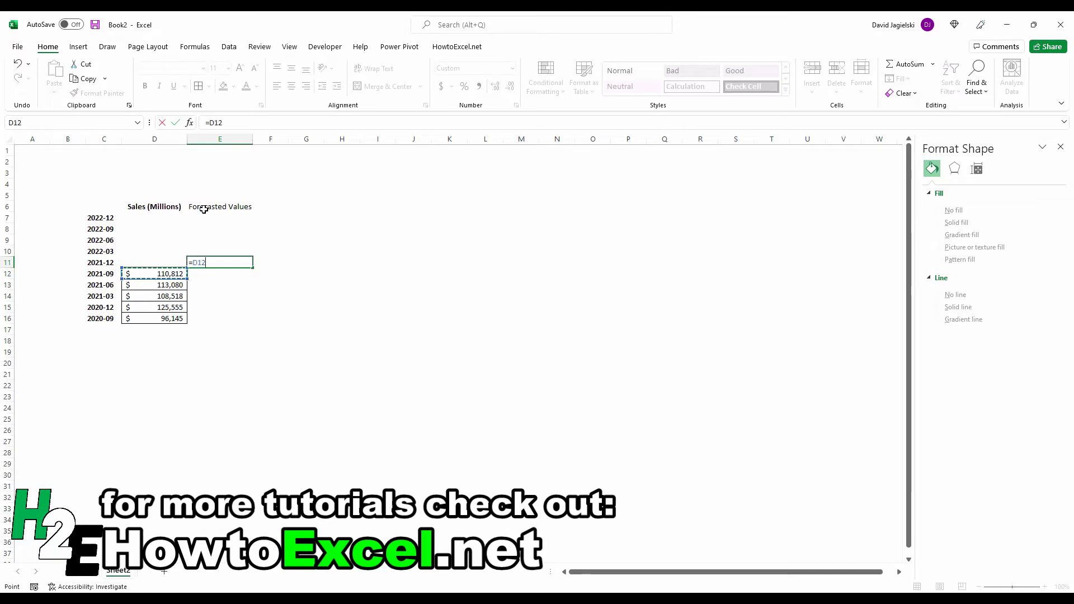
text(*1.1)
key(shift+Return)
Enter =E11*1.1 in E10 and fill the 10% growth formula upward
text(=)
key(Down)
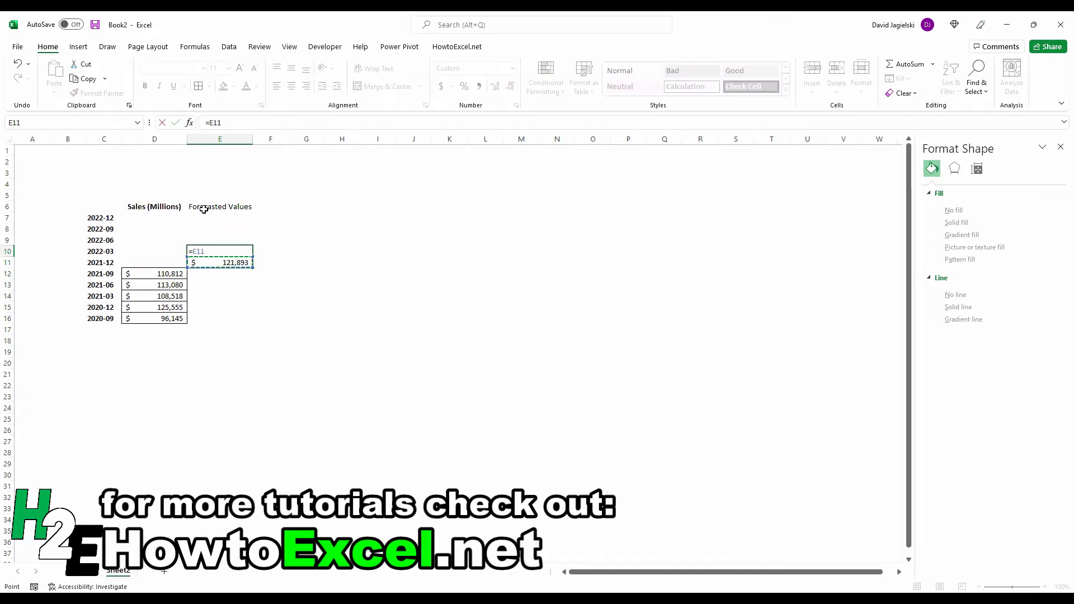
text(*1.1)
key(Return)
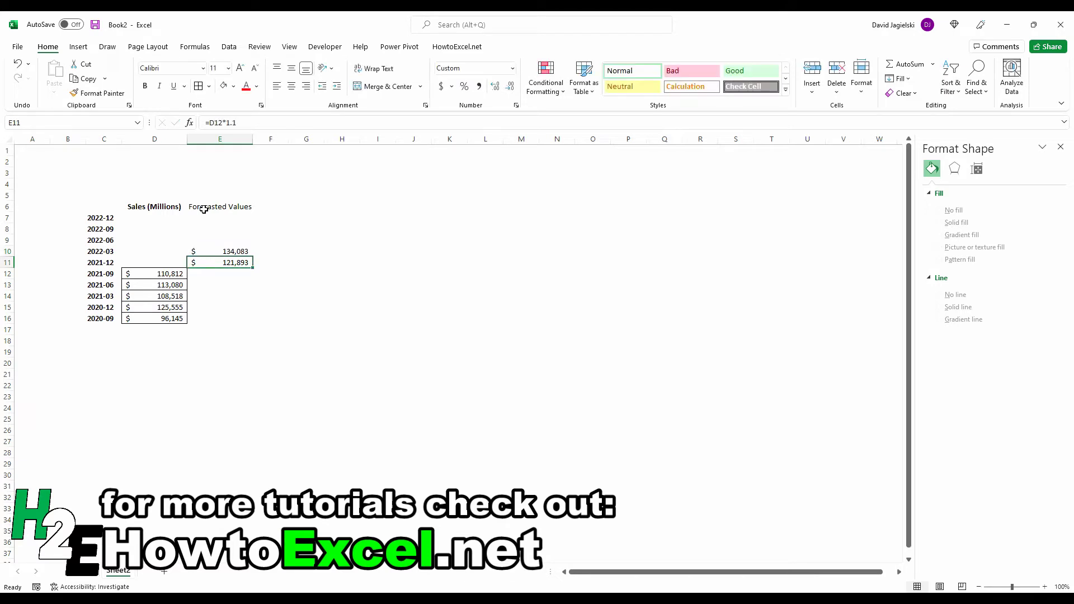
click(247, 251)
drag(253, 256, 238, 219)
Insert a Line with Markers chart from the sales table
click(162, 276)
click(79, 47)
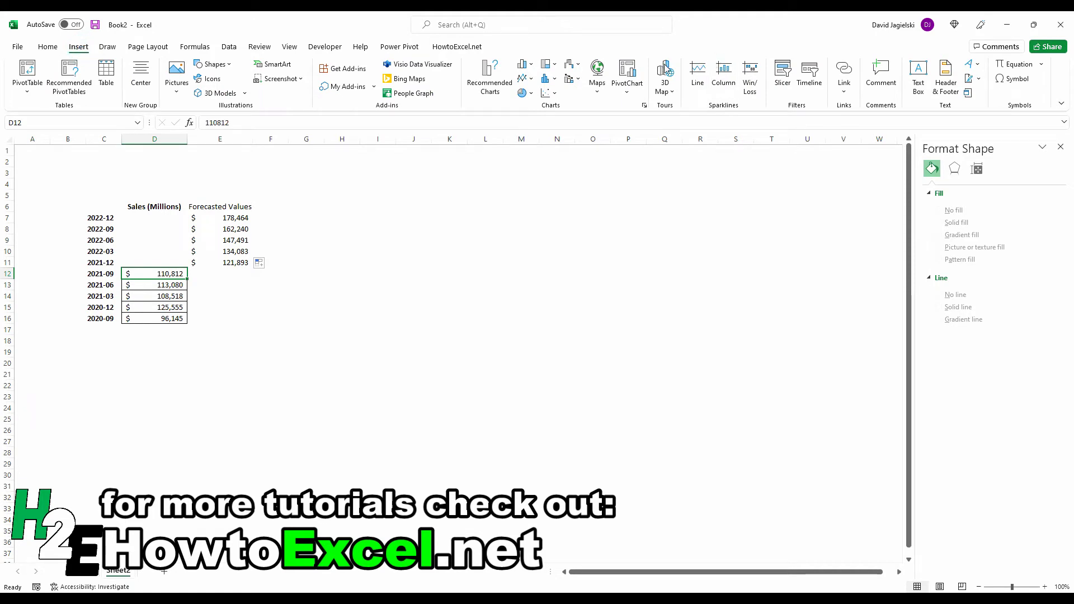
click(526, 79)
click(617, 118)
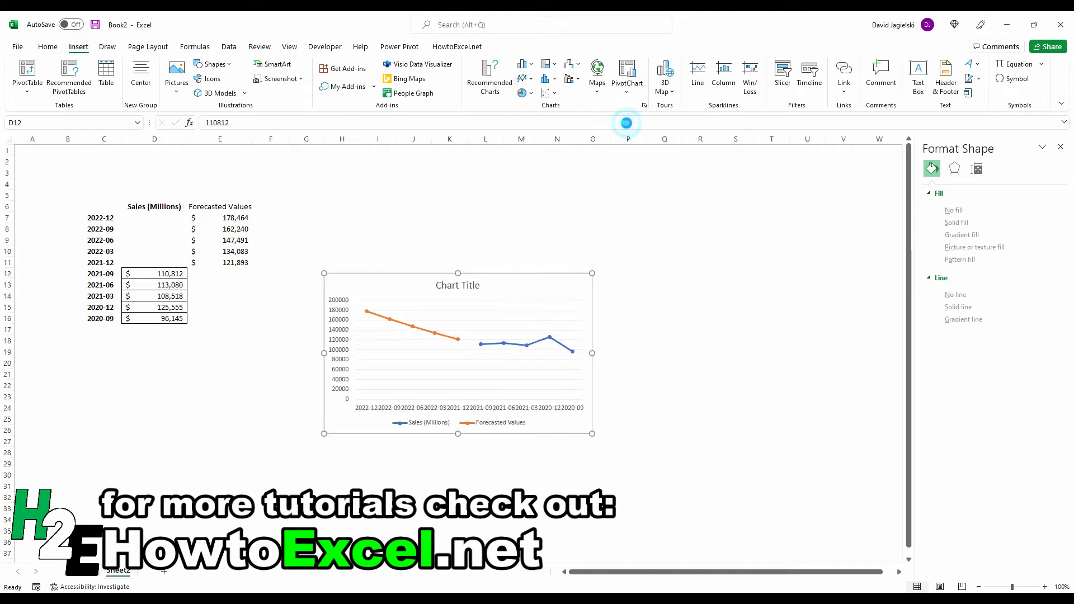
Move the chart up beside the data table and enlarge it
drag(515, 286, 498, 203)
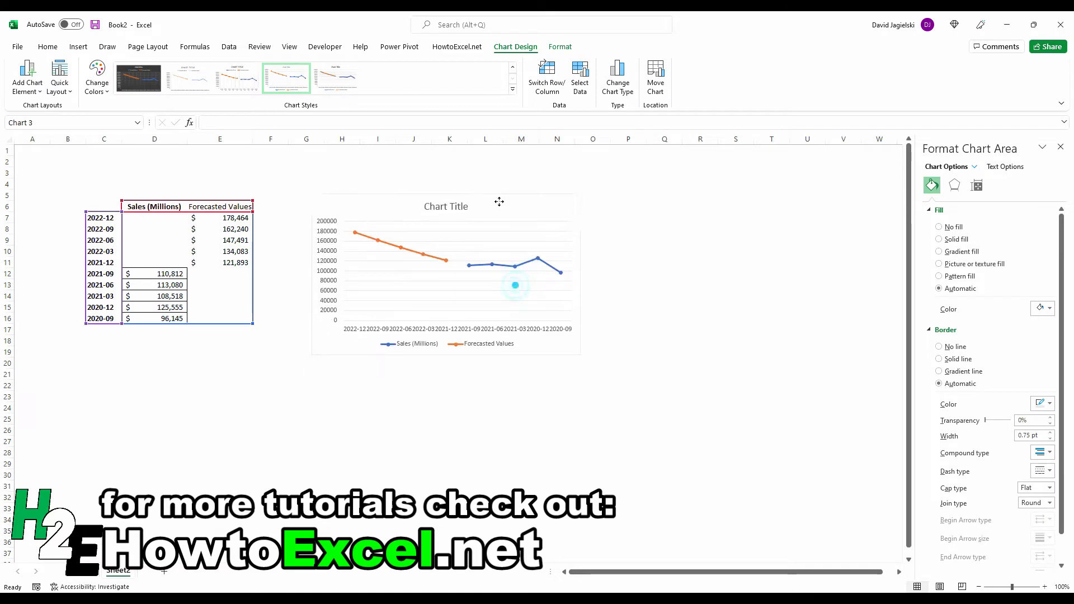
drag(576, 350, 754, 413)
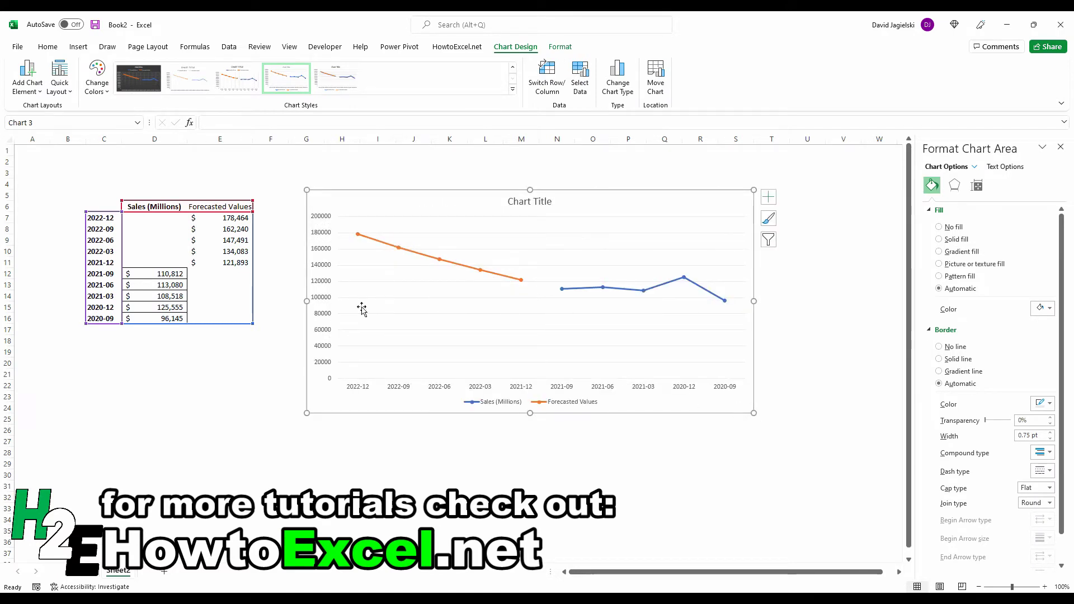
click(235, 274)
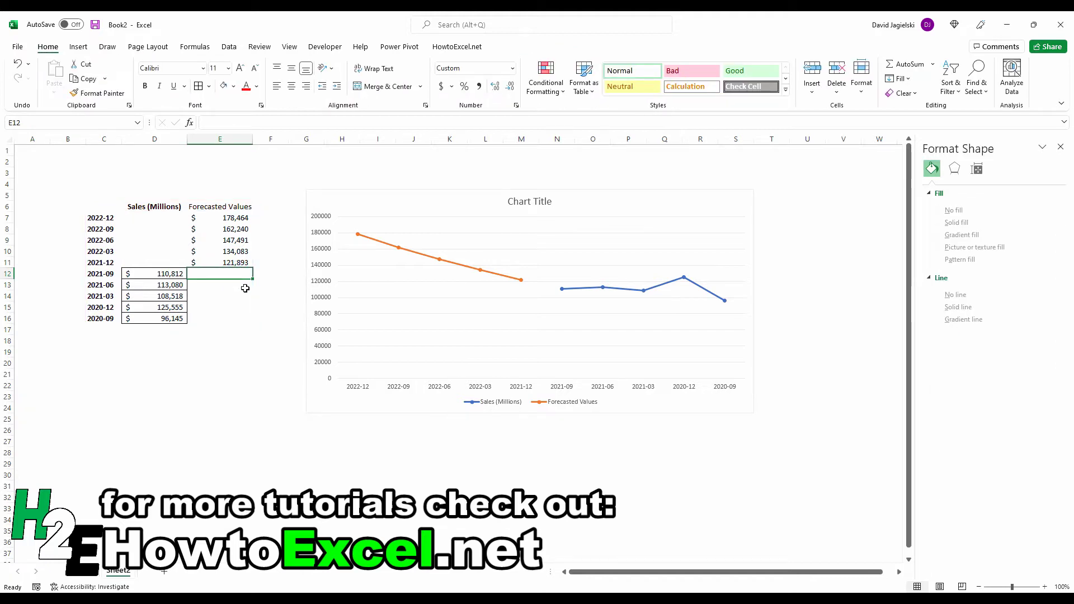
Enter =D12 in E12 so the forecast starts at the 2021-09 sales of 110,812
text(=)
key(Left)
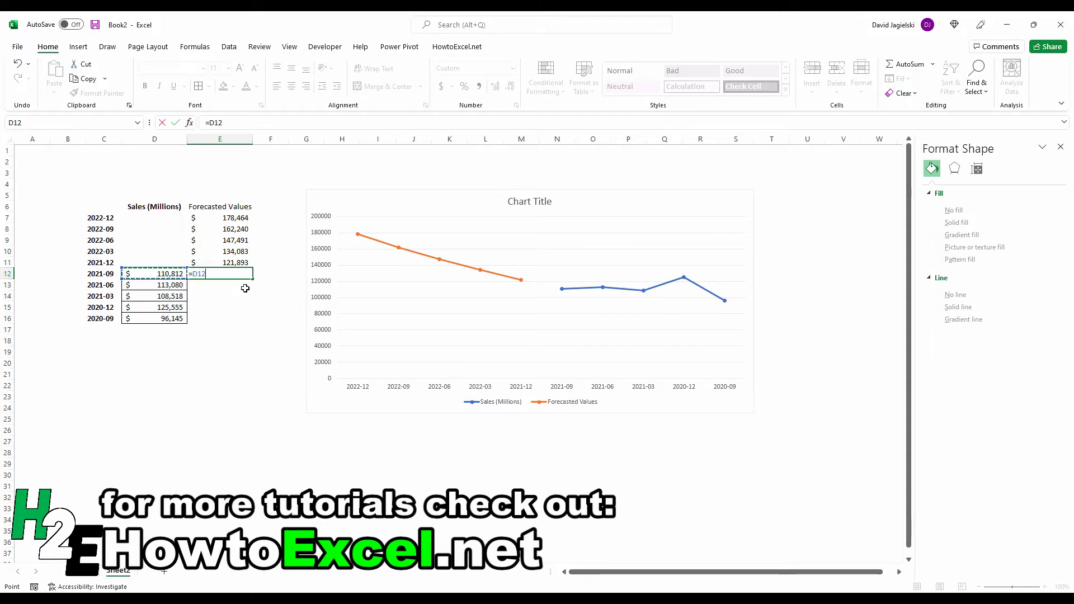
key(Return)
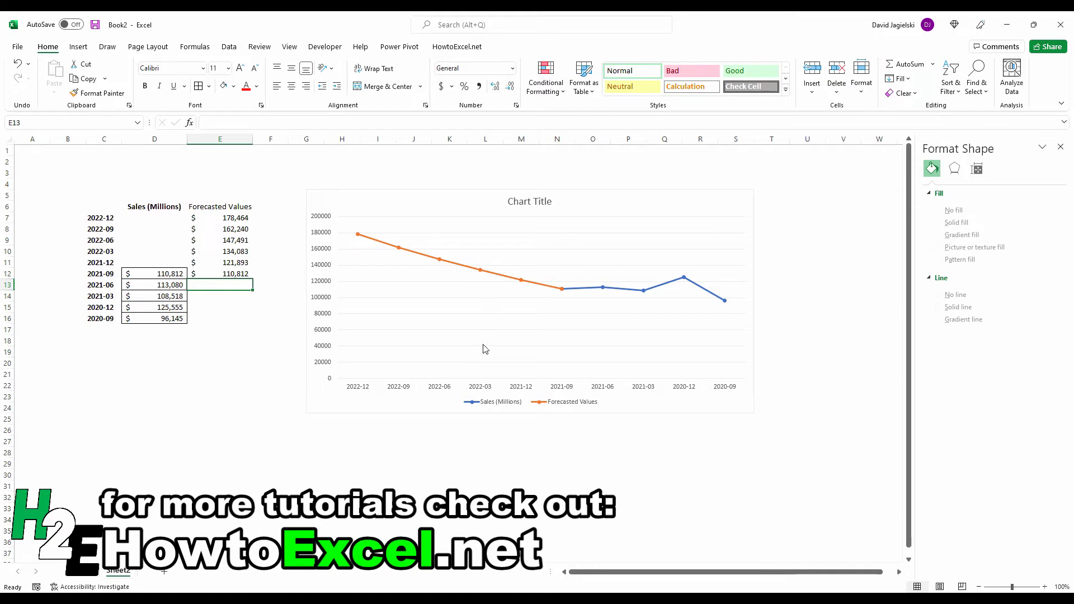
Set the date axis to Categories in reverse order, running 2020-09 to 2022-12
right_click(519, 390)
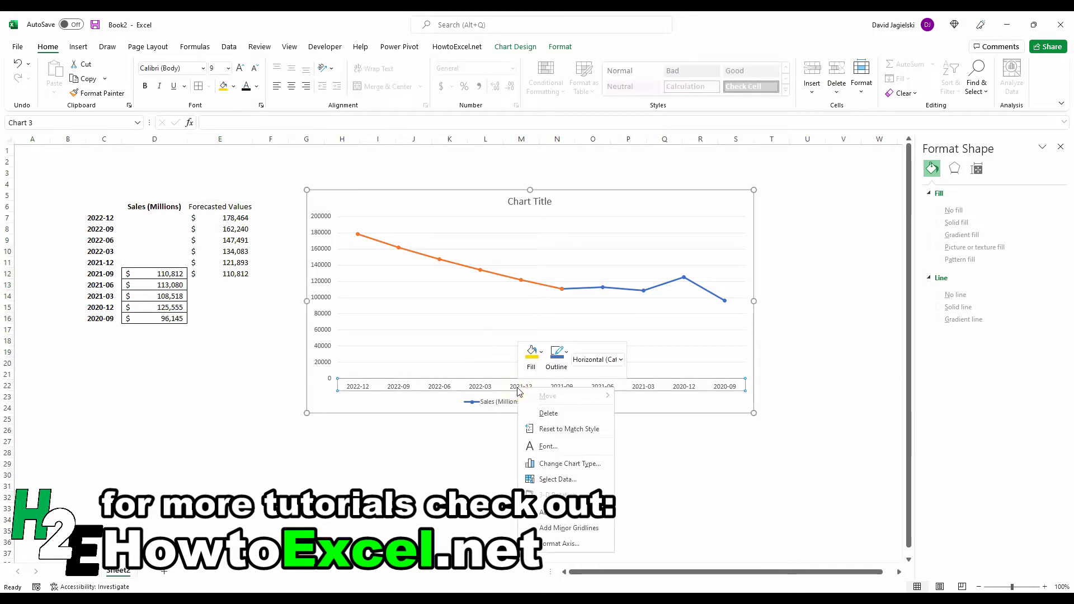
click(558, 540)
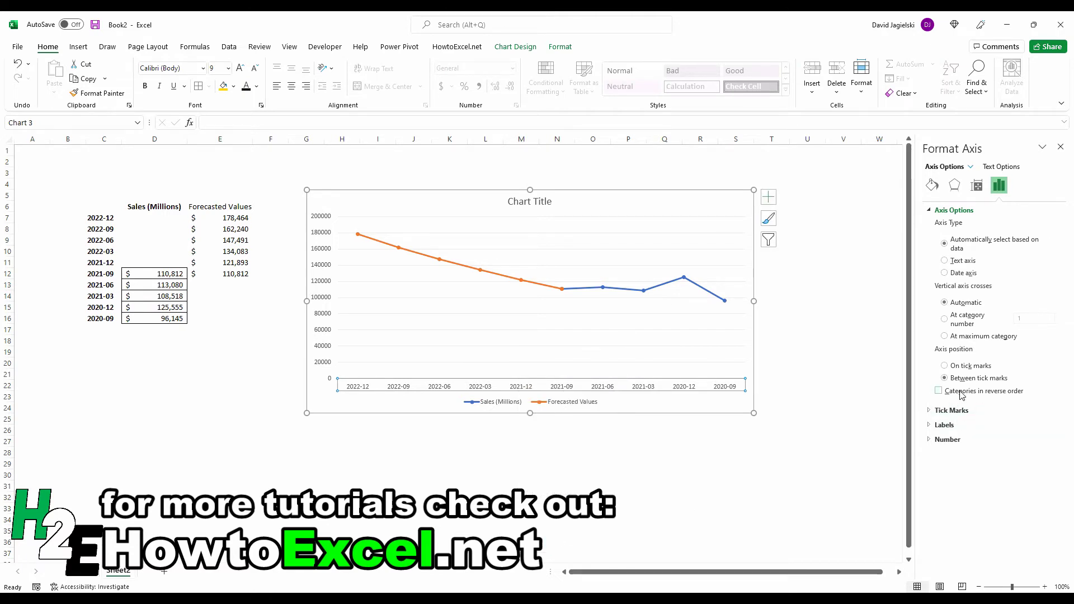
click(940, 392)
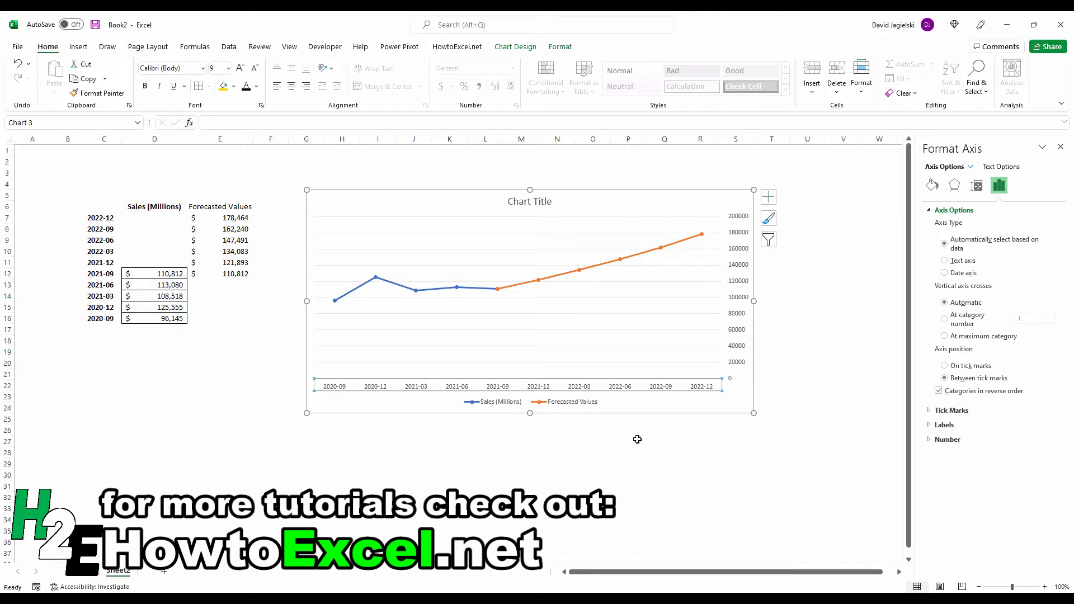
Make the Sales (Millions) line and marker fill dark gold
click(482, 289)
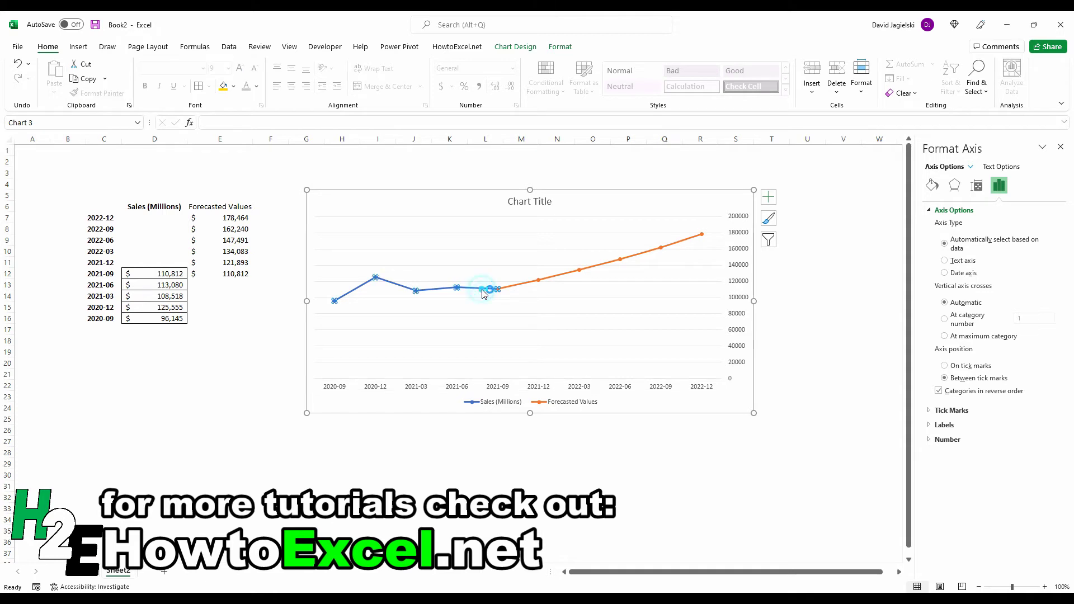
click(932, 185)
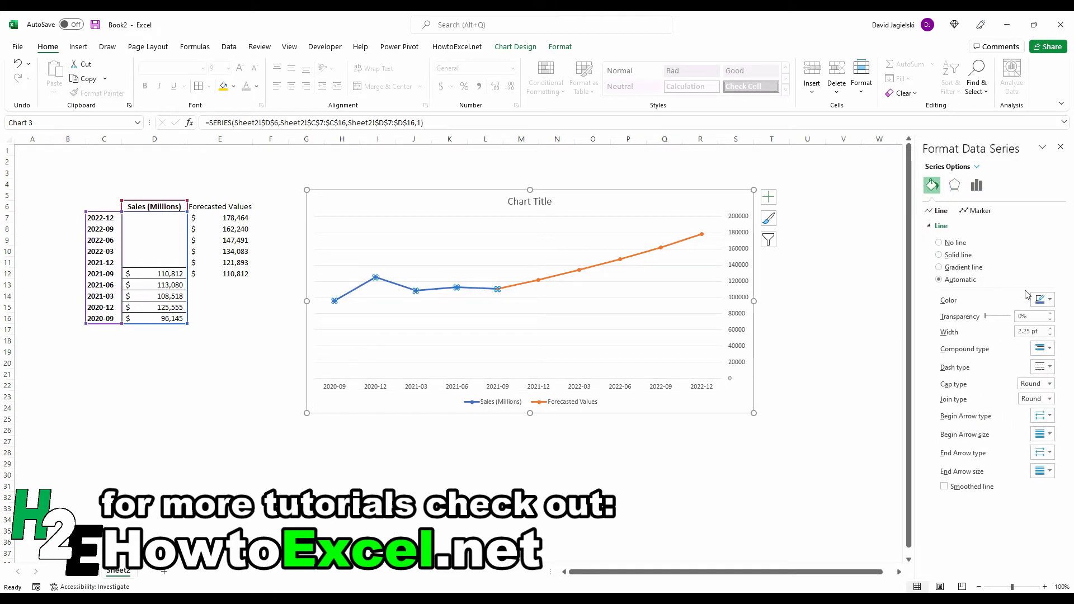
click(1042, 300)
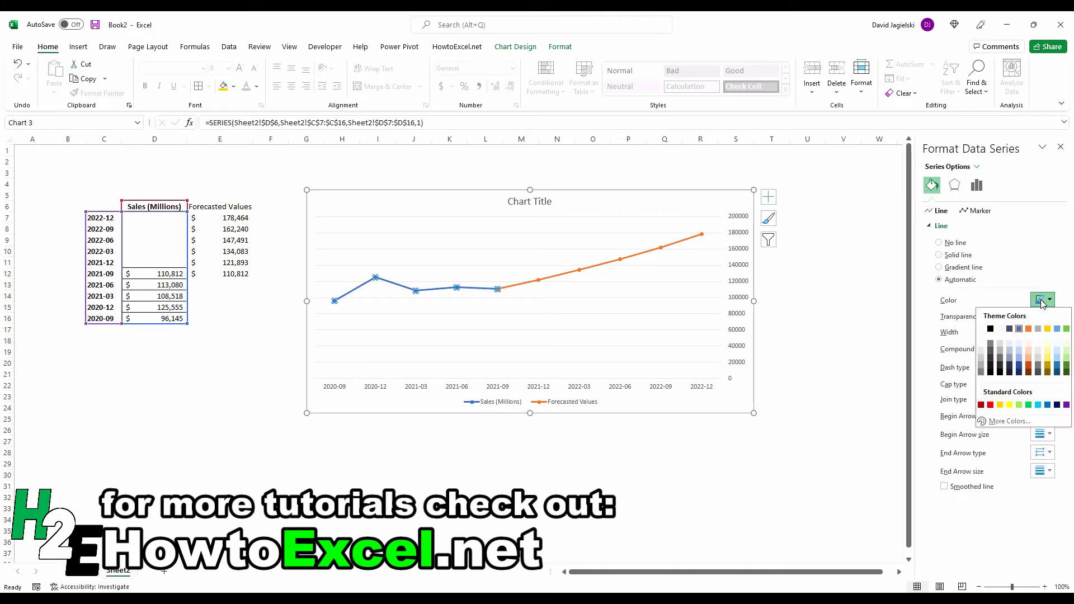
click(1048, 366)
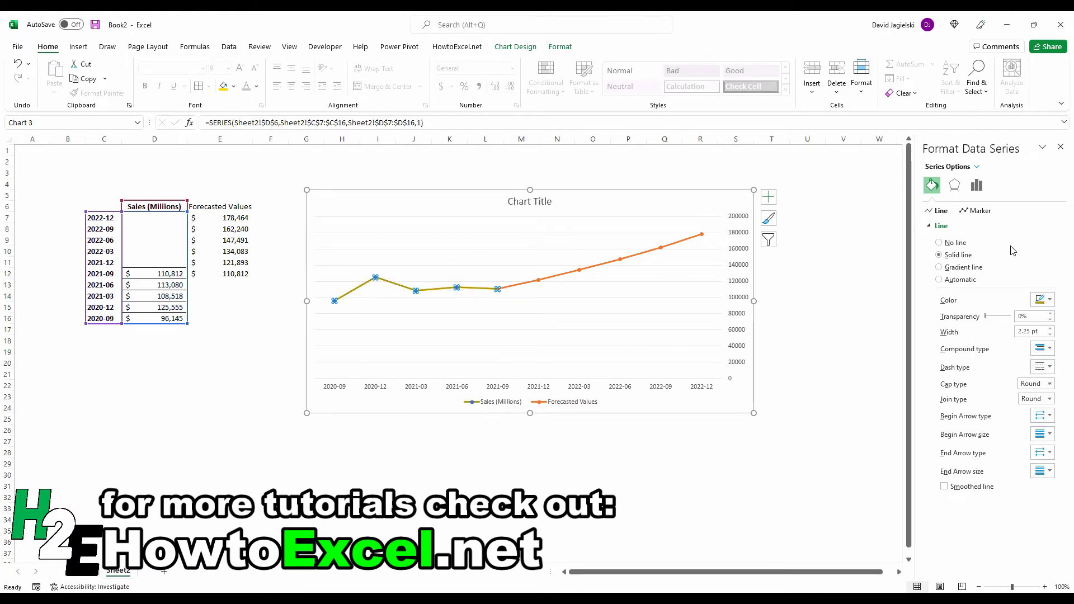
click(980, 210)
click(1042, 339)
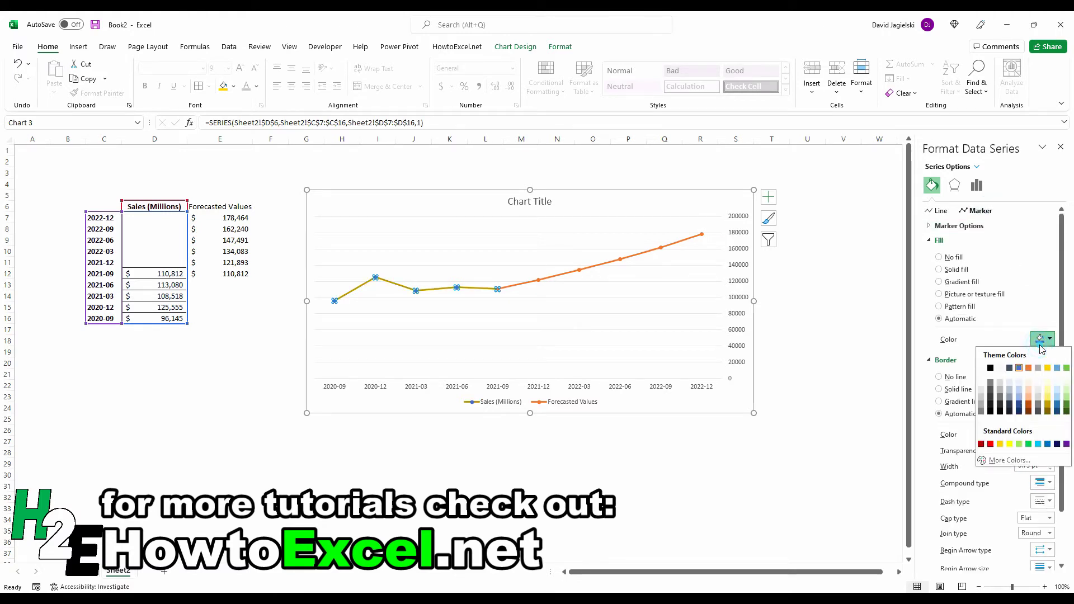
click(1047, 403)
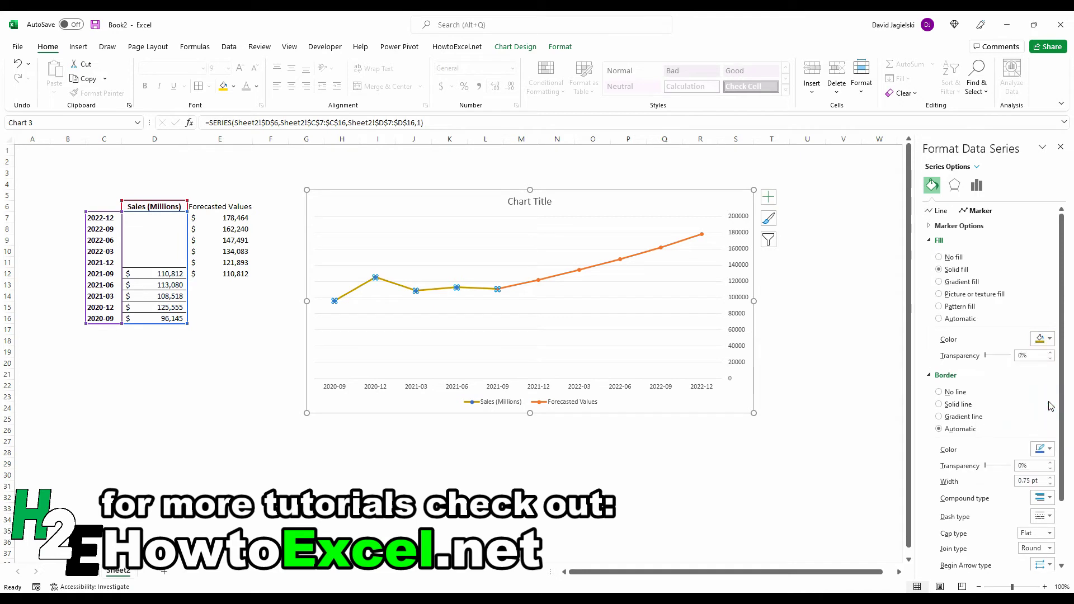
Give the Sales markers a gold border
click(607, 264)
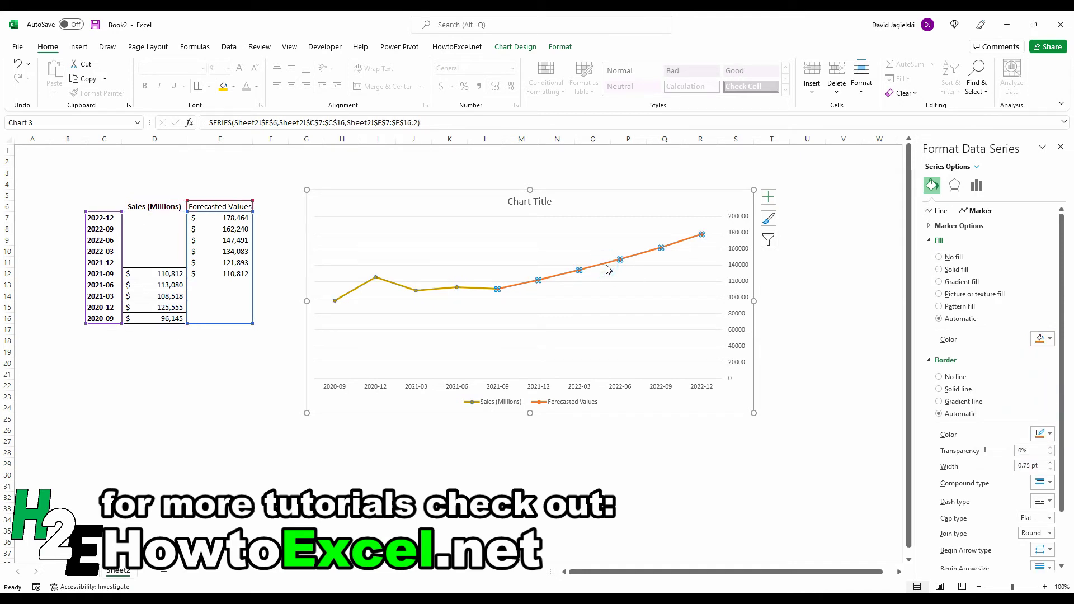
click(456, 288)
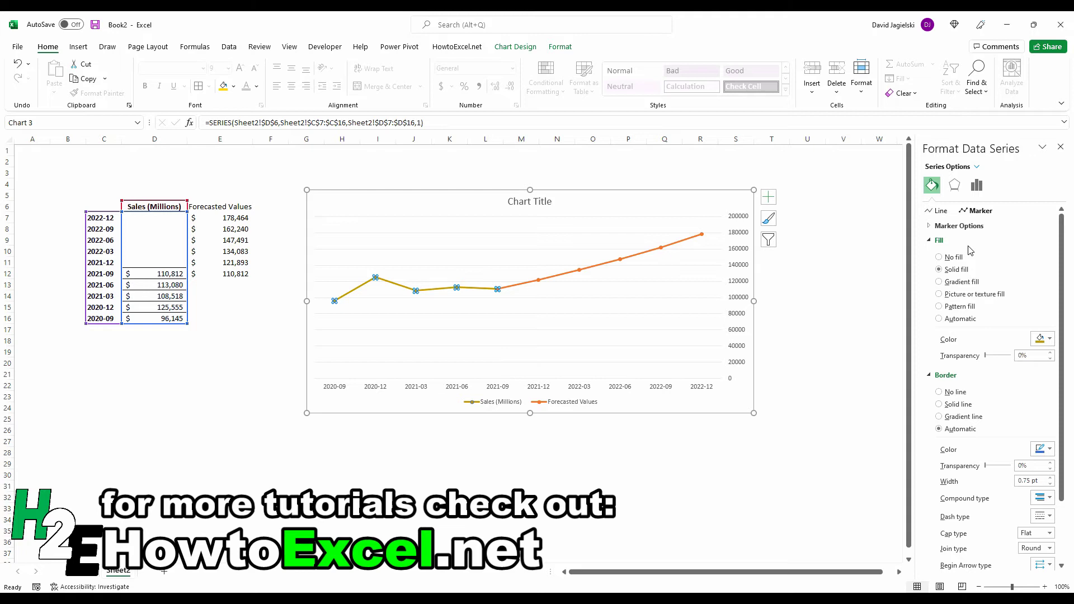
click(942, 211)
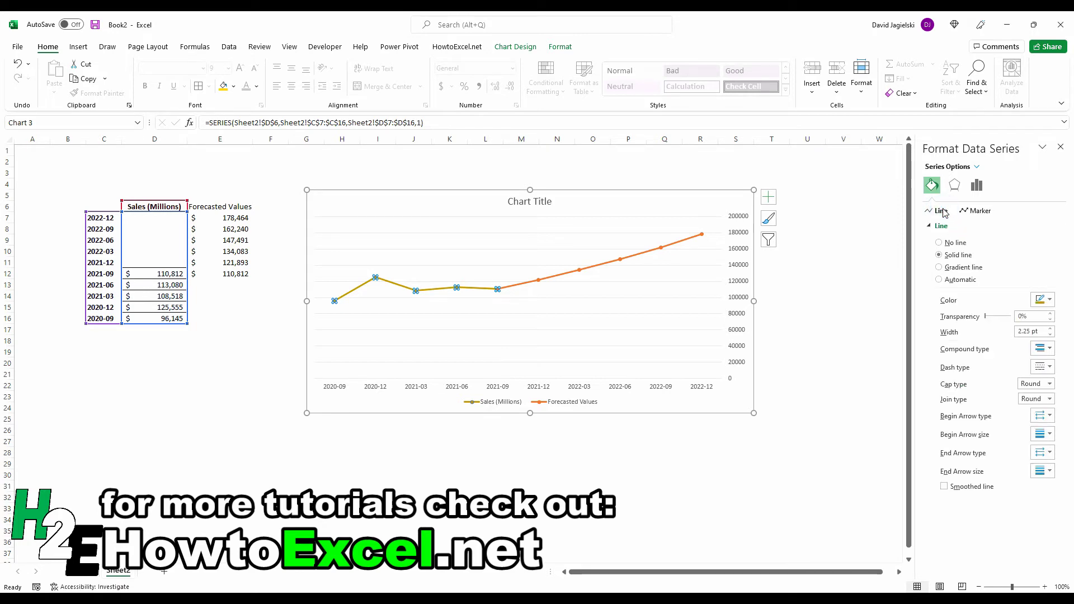
click(980, 211)
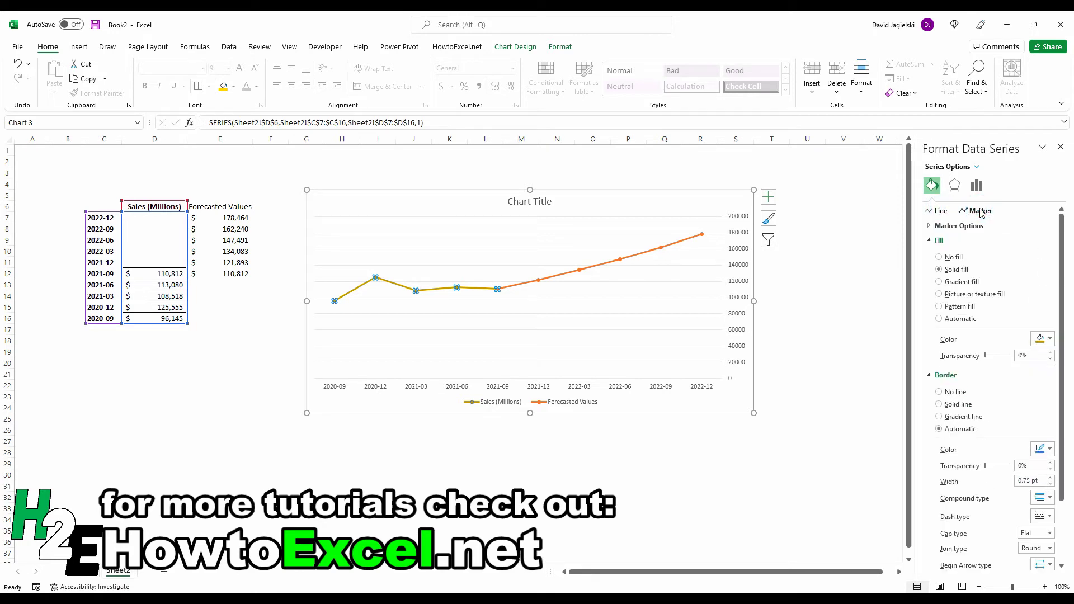
click(1045, 449)
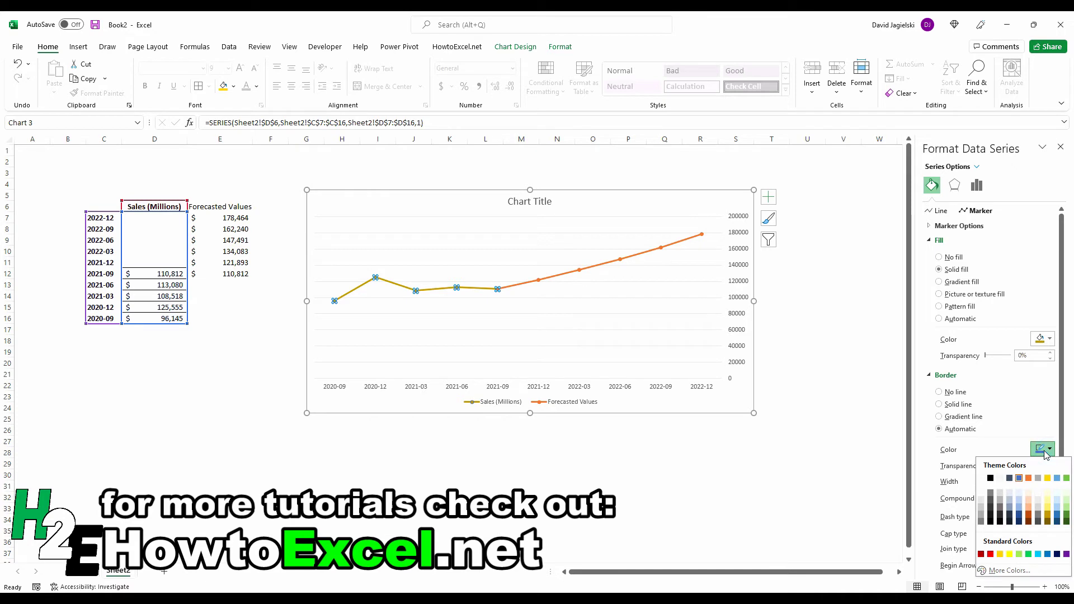
click(1047, 516)
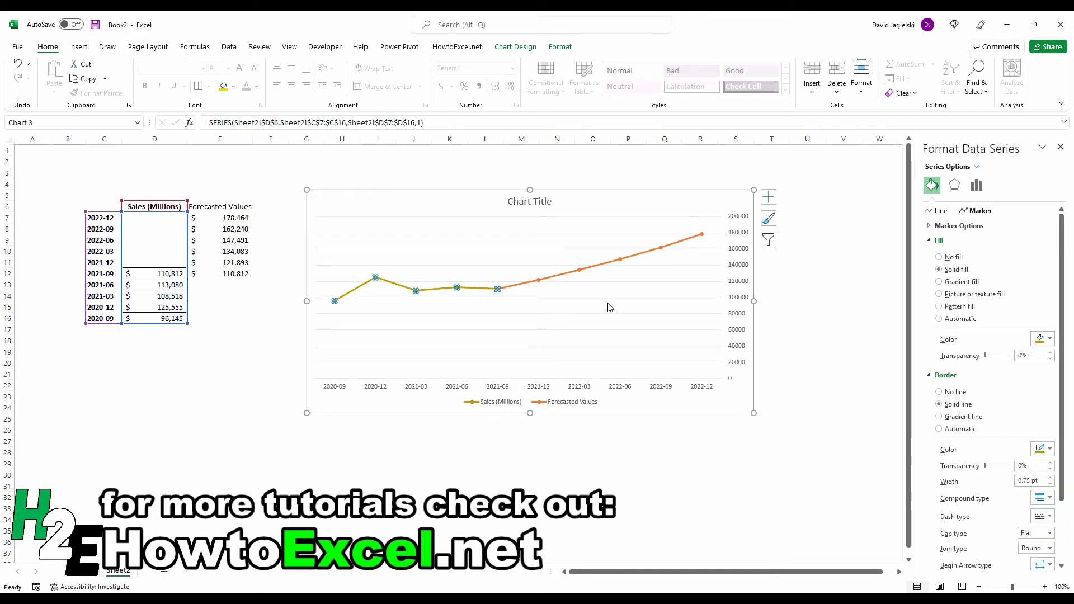
Color the Forecasted Values marker fill, marker border and line gold
click(565, 274)
click(1044, 339)
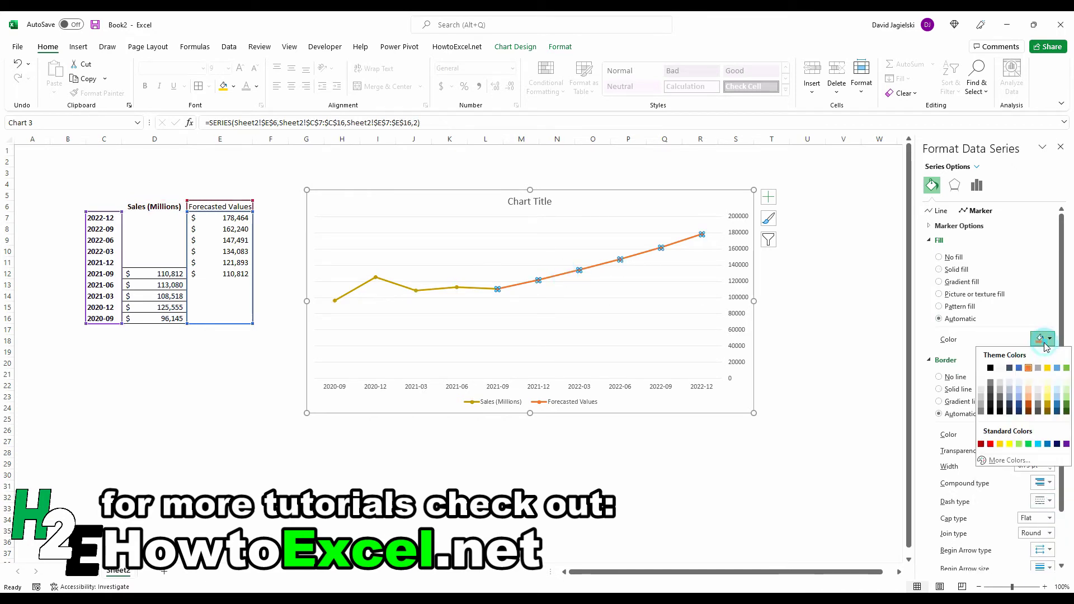
click(1047, 410)
click(1047, 450)
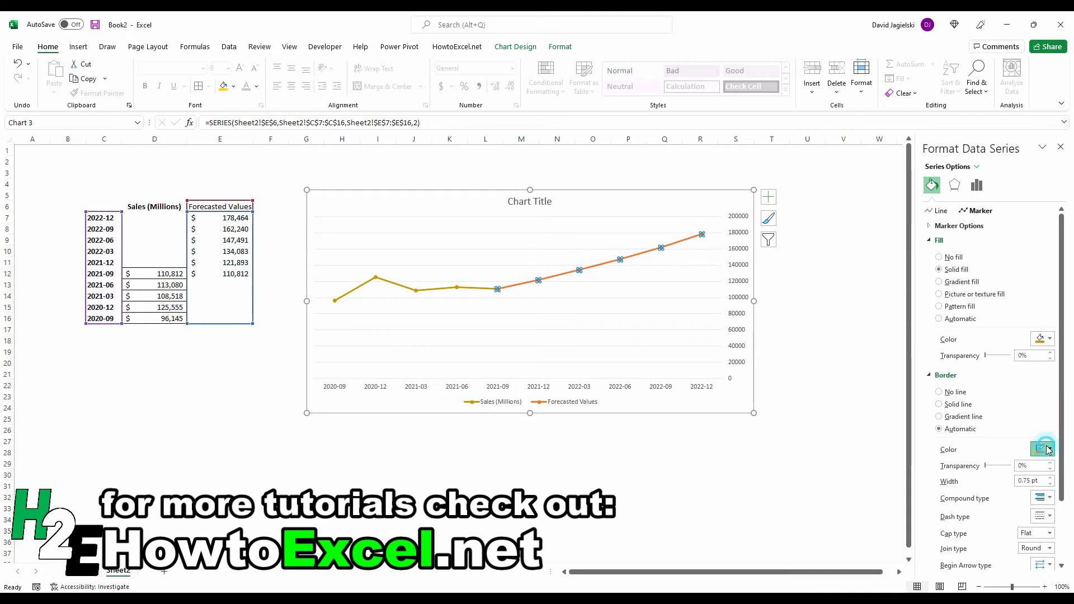
click(1047, 516)
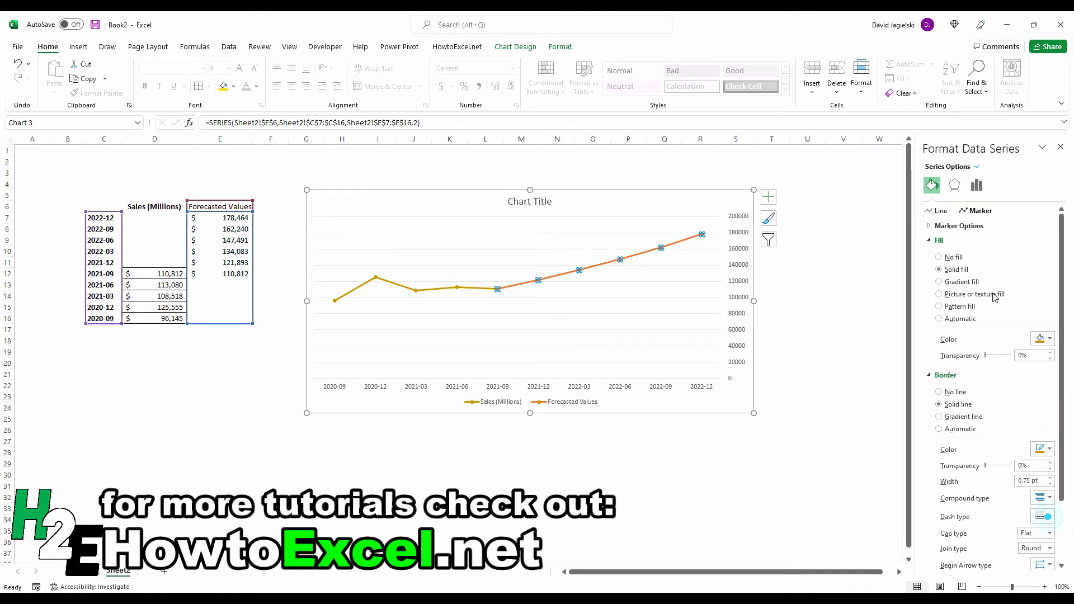
click(940, 210)
click(1042, 300)
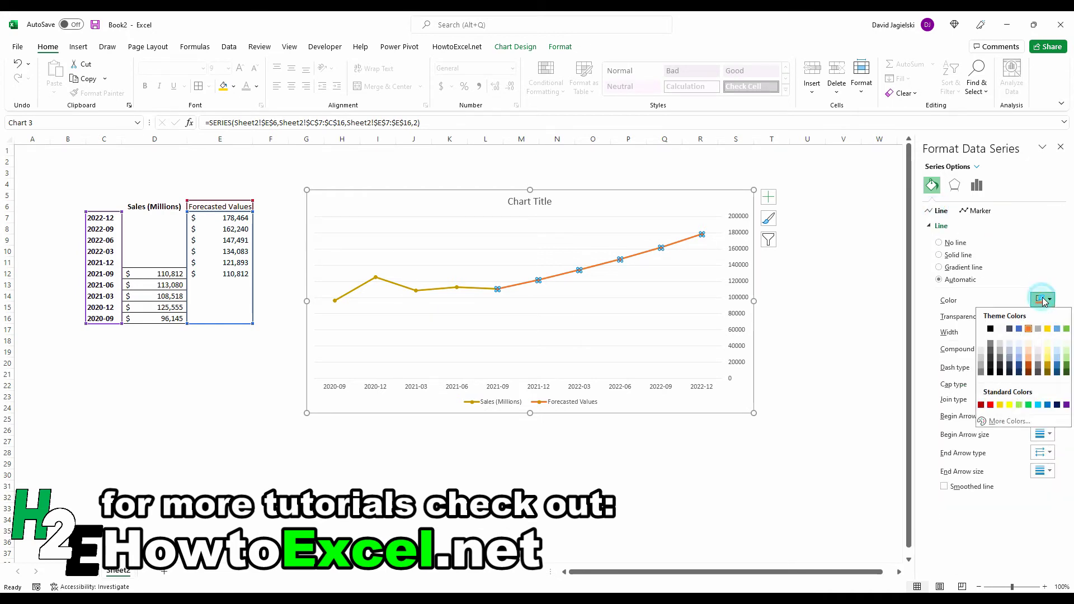
click(1050, 365)
click(843, 315)
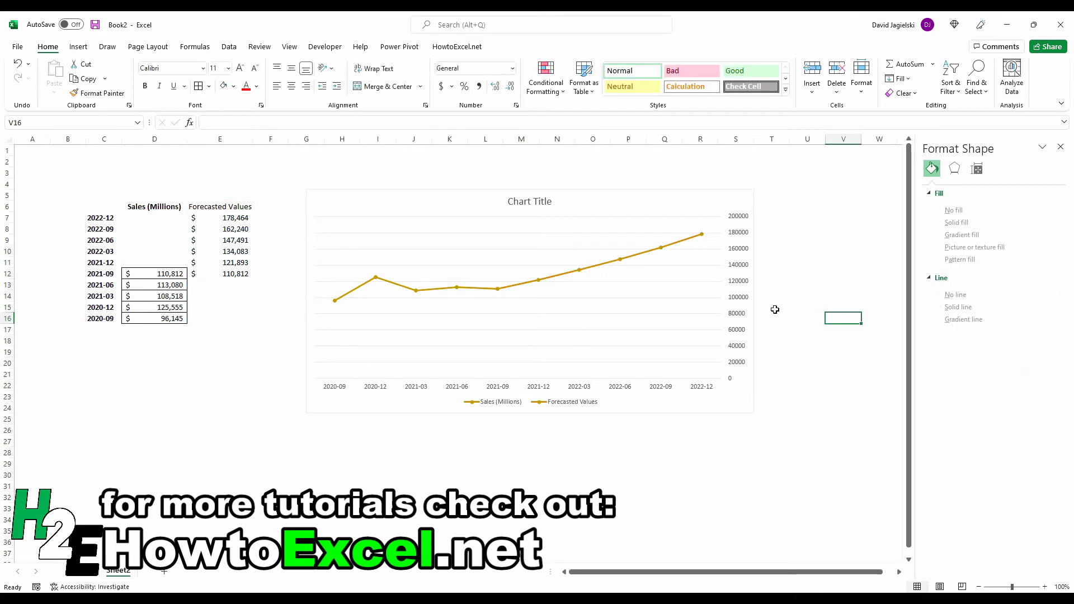
Change the Forecasted Values line's dash type to a dashed style
right_click(635, 263)
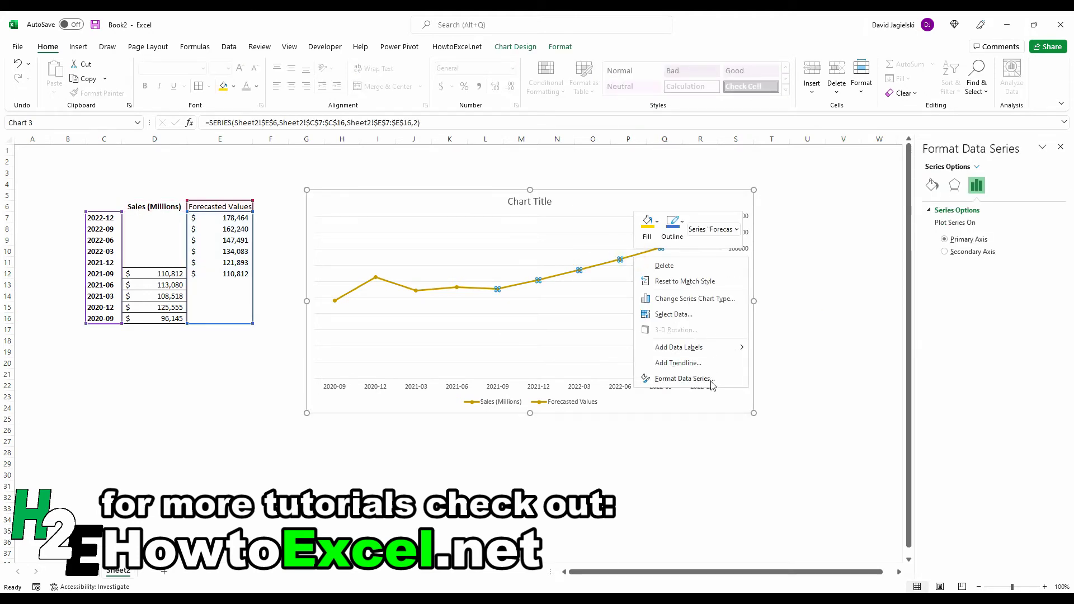
click(932, 185)
click(932, 185)
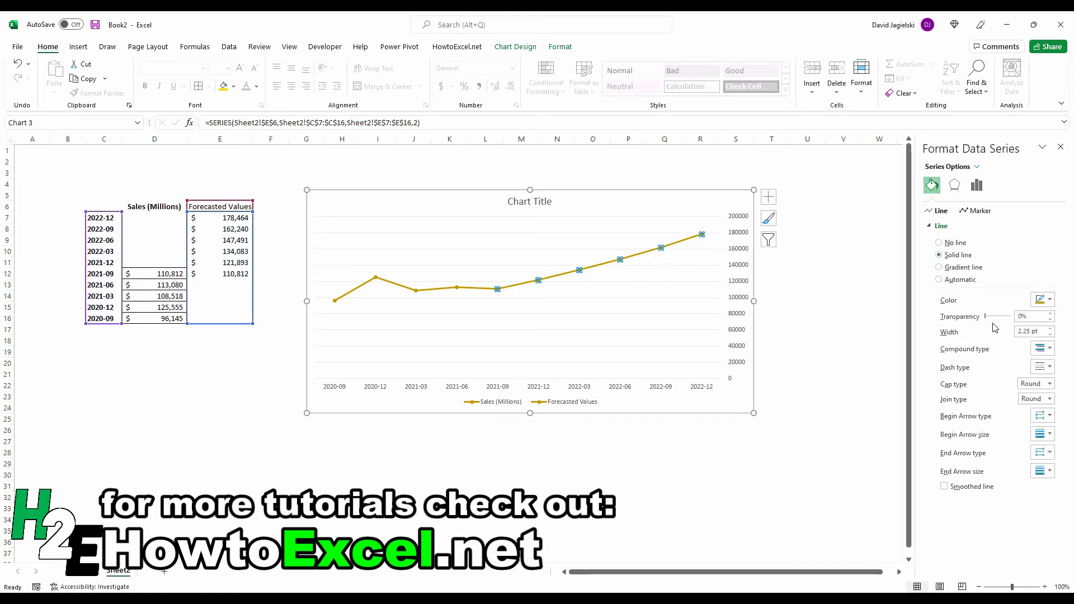
click(1043, 368)
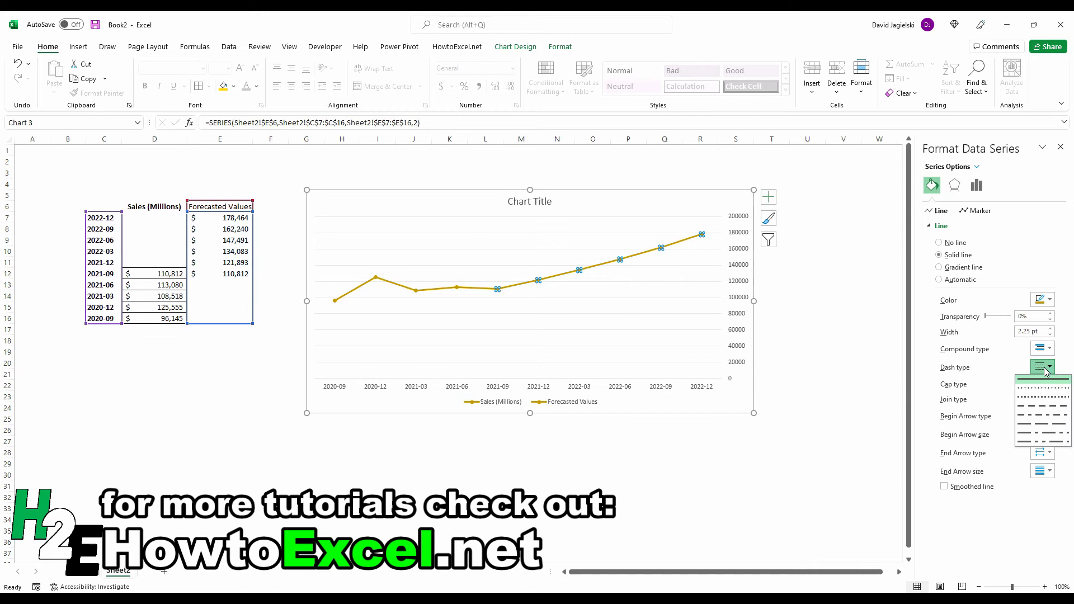
click(1038, 403)
click(826, 365)
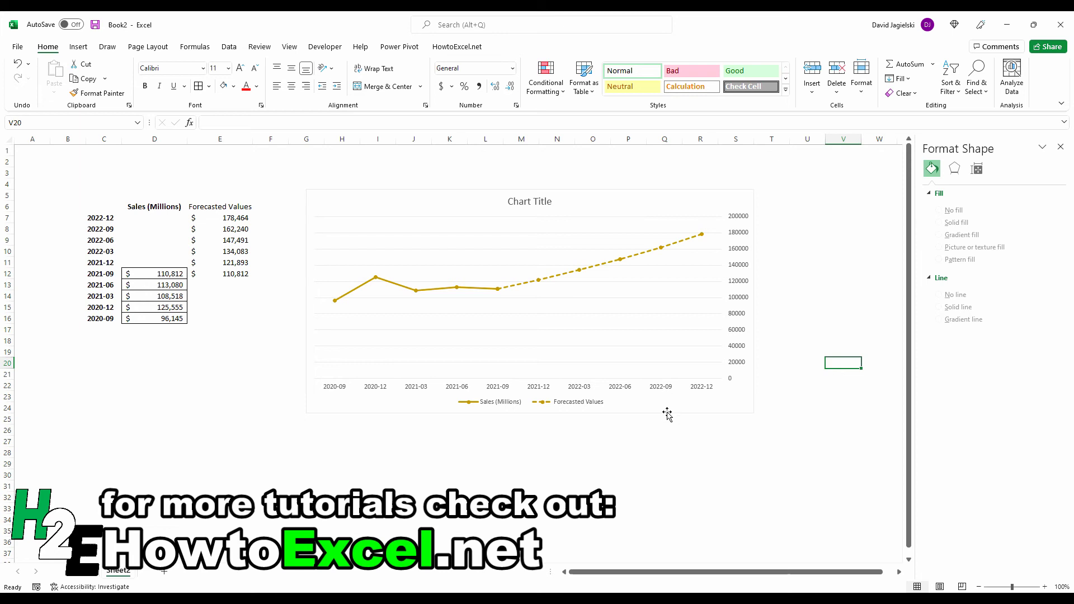
Delete the chart legend, then check the formula in cell E12
click(574, 404)
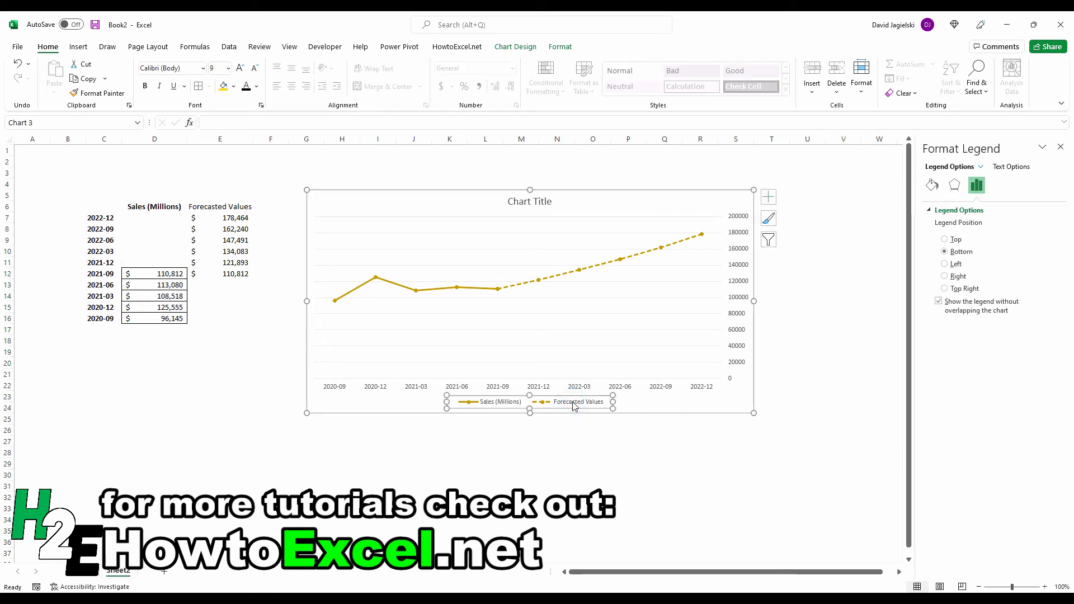
key(Delete)
click(701, 444)
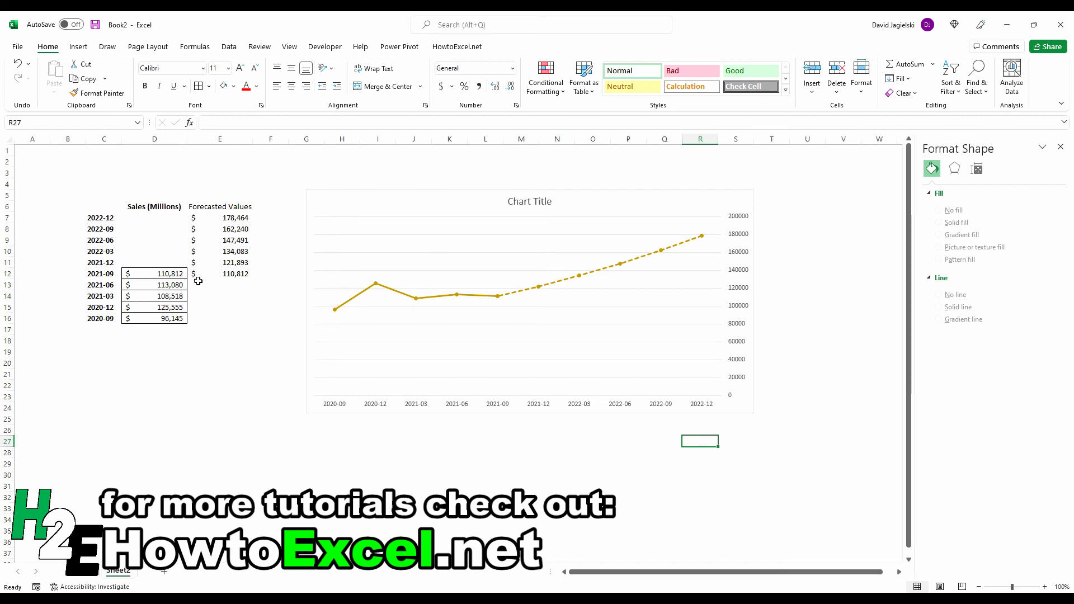
click(230, 273)
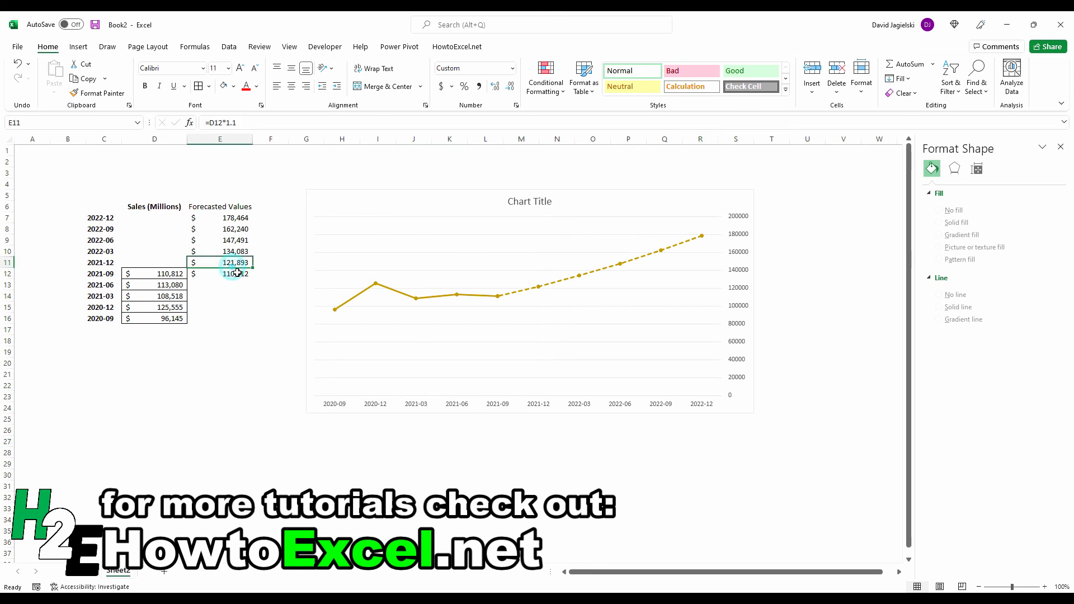